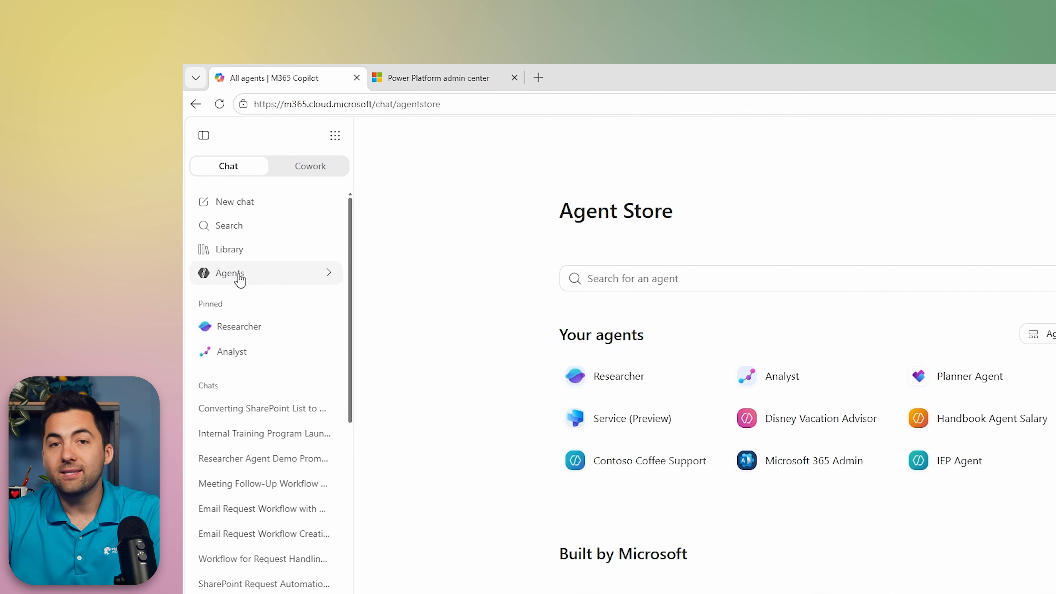
# Step: Browse the list of available agents and open the full Agent Store with more agents
pyautogui.click(258, 272)
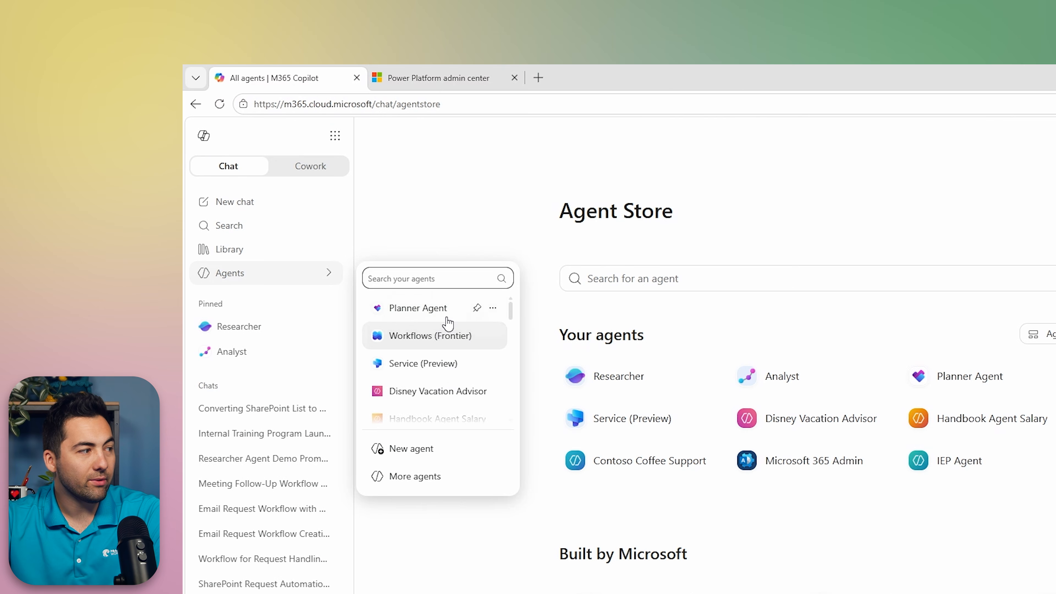
pyautogui.scroll(-1, 439, 351)
pyautogui.scroll(-10, 437, 362)
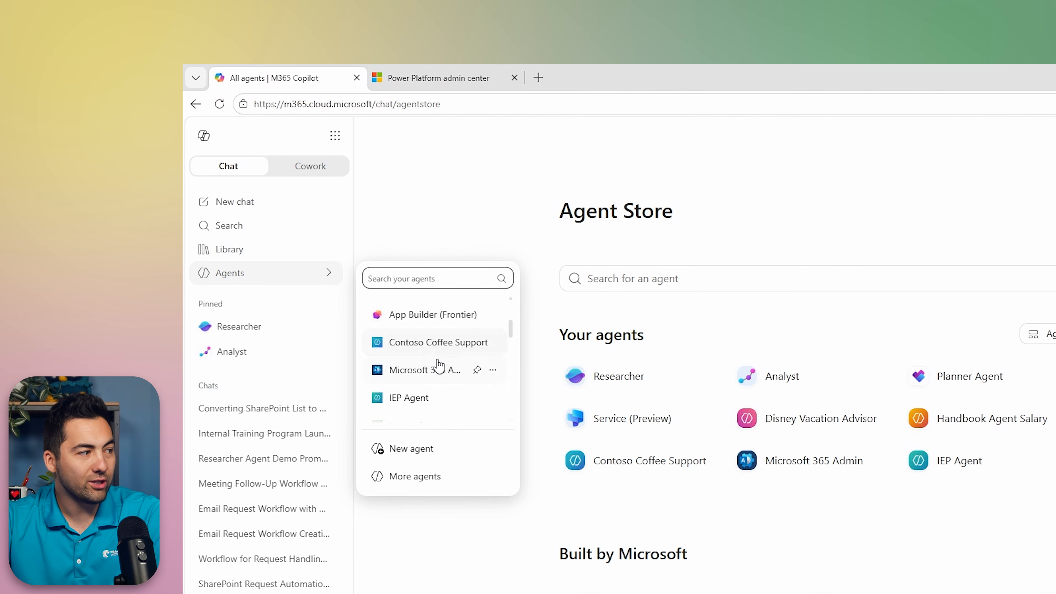
pyautogui.scroll(8, 434, 368)
pyautogui.scroll(3, 435, 368)
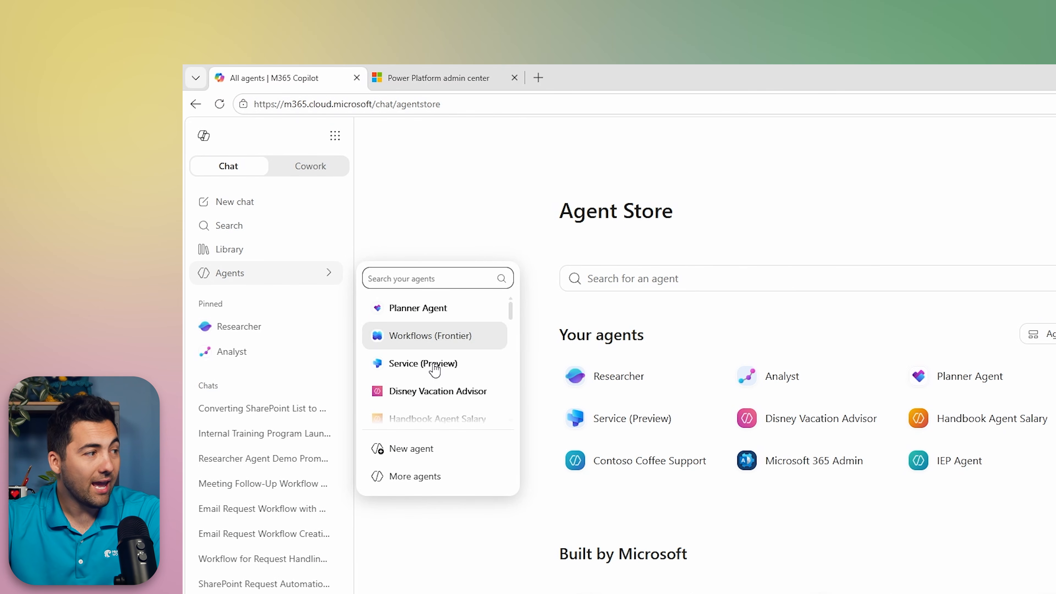
pyautogui.click(700, 404)
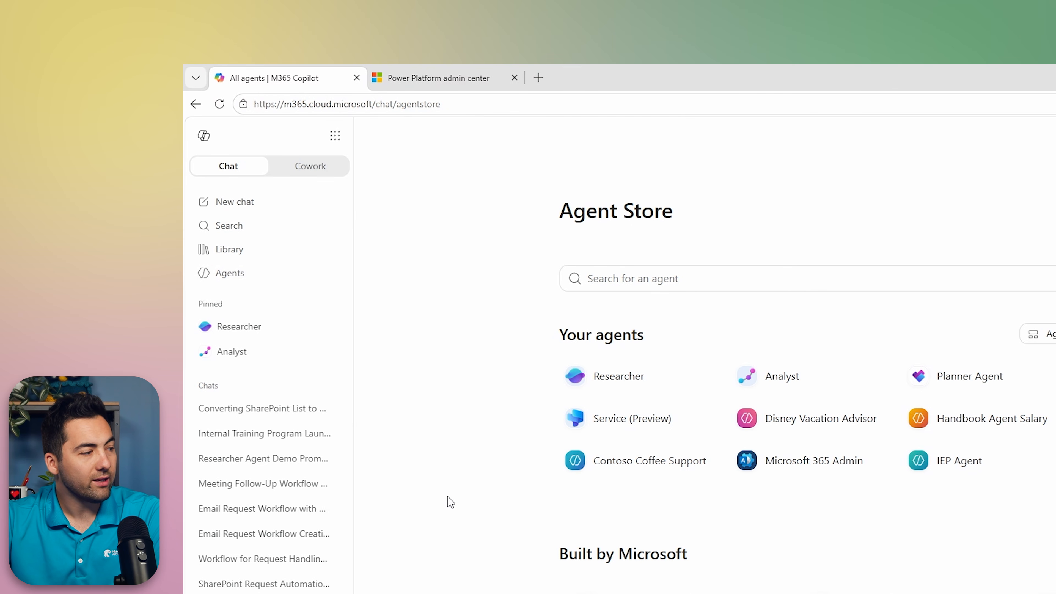
pyautogui.moveTo(328, 274)
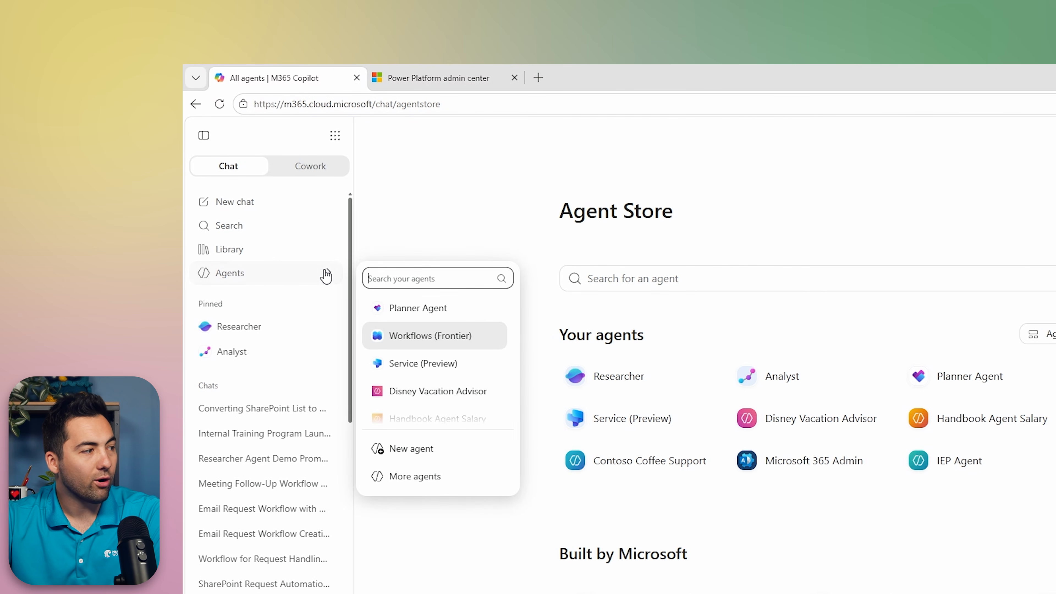
pyautogui.click(432, 483)
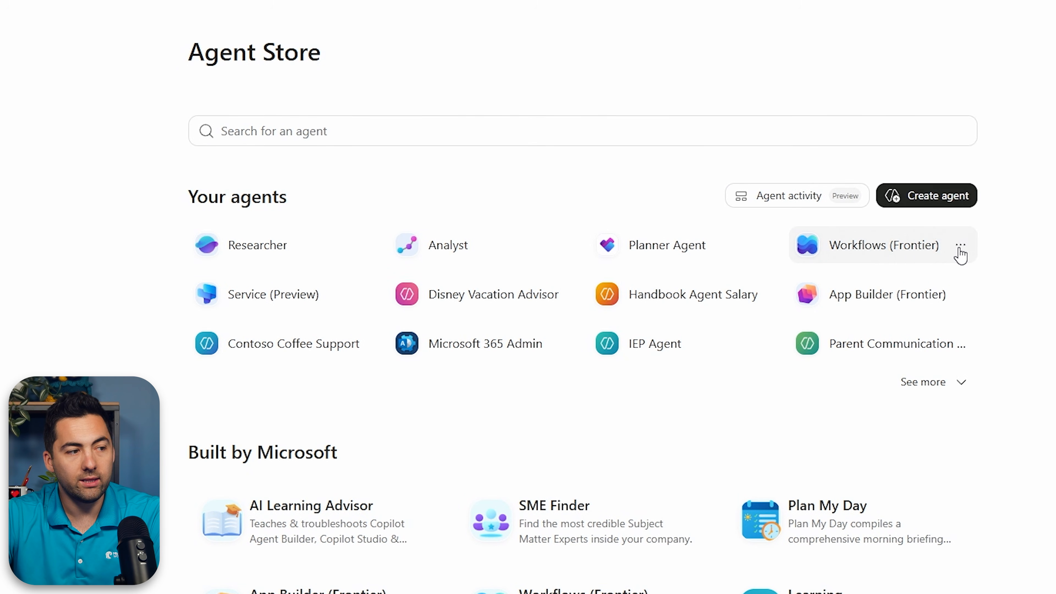
# Step: Read the About details of the Workflows (Frontier) agent and close them
pyautogui.click(960, 249)
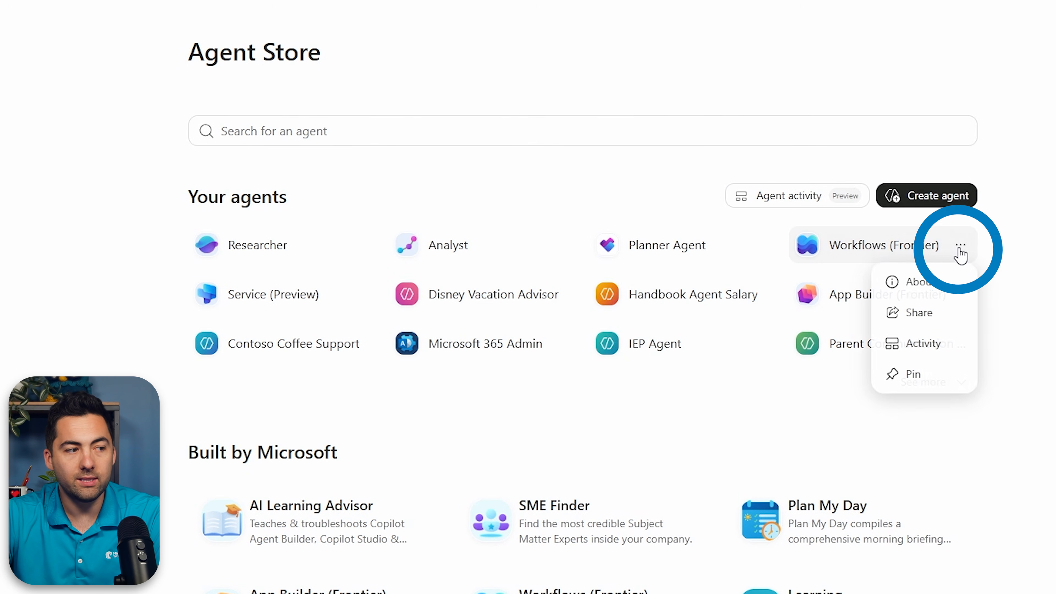
pyautogui.click(927, 291)
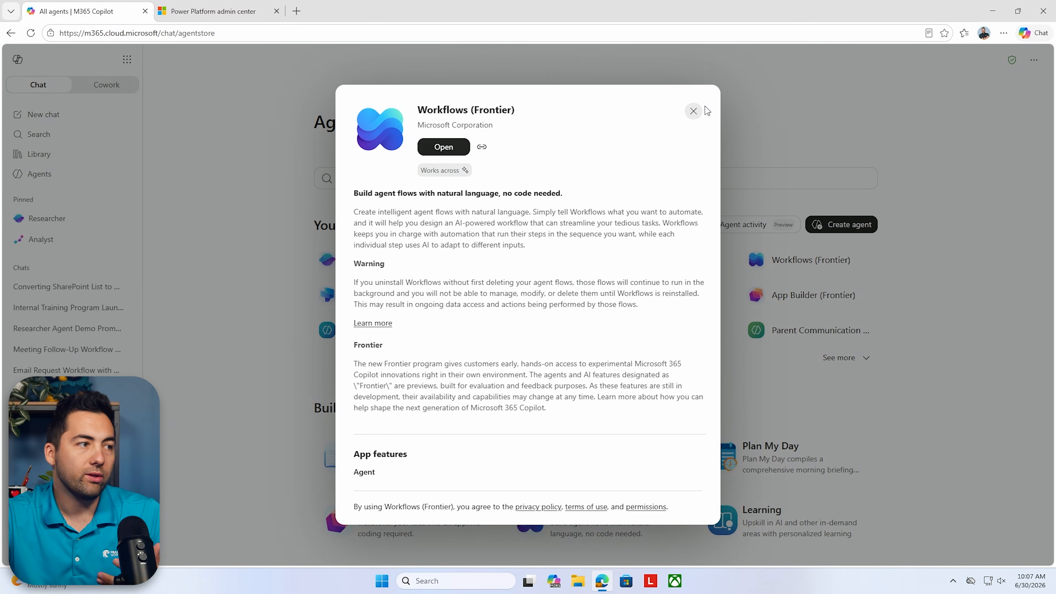
pyautogui.click(690, 113)
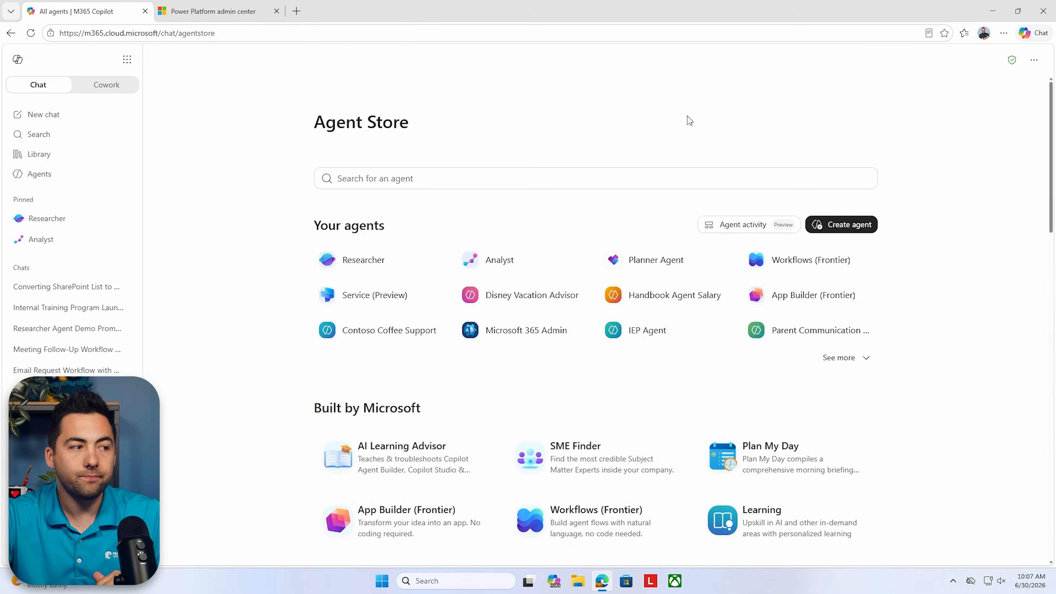
# Step: Open the Workflows (Frontier) agent and submit its suggested Planner Task Summary prompt
pyautogui.click(801, 264)
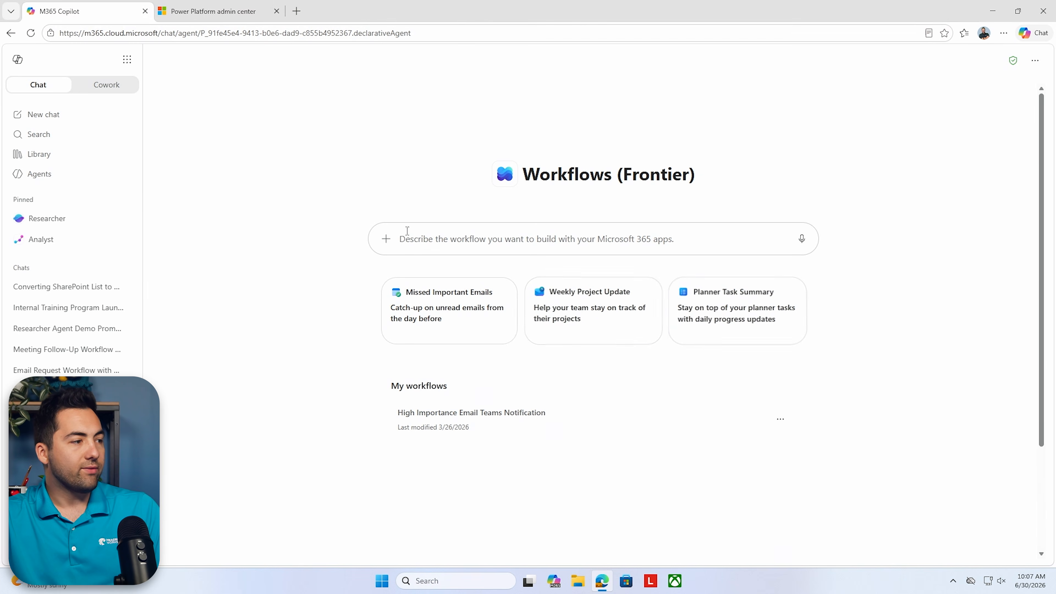
pyautogui.click(402, 243)
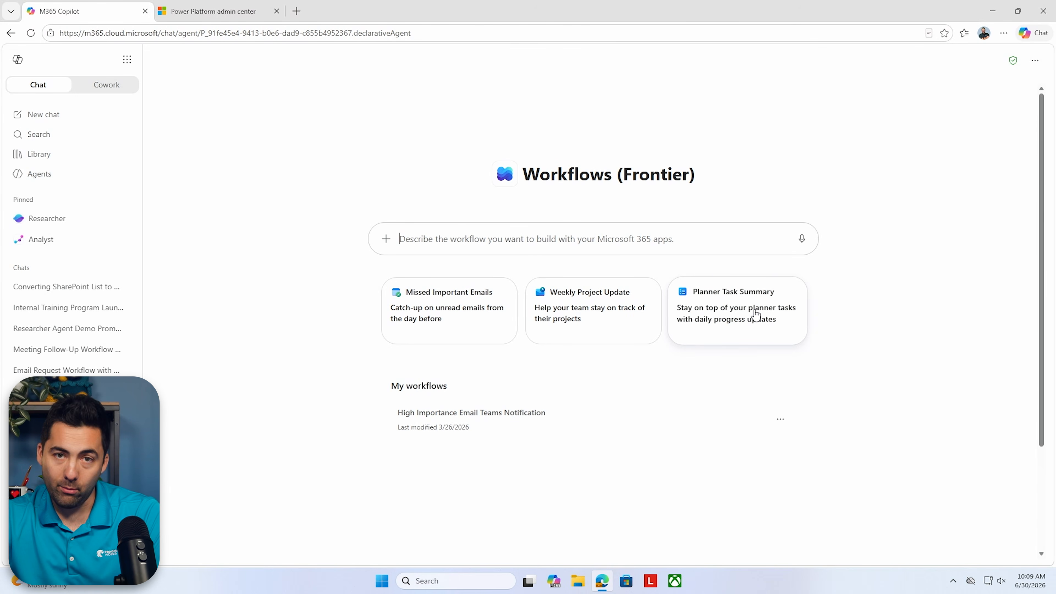
pyautogui.click(755, 315)
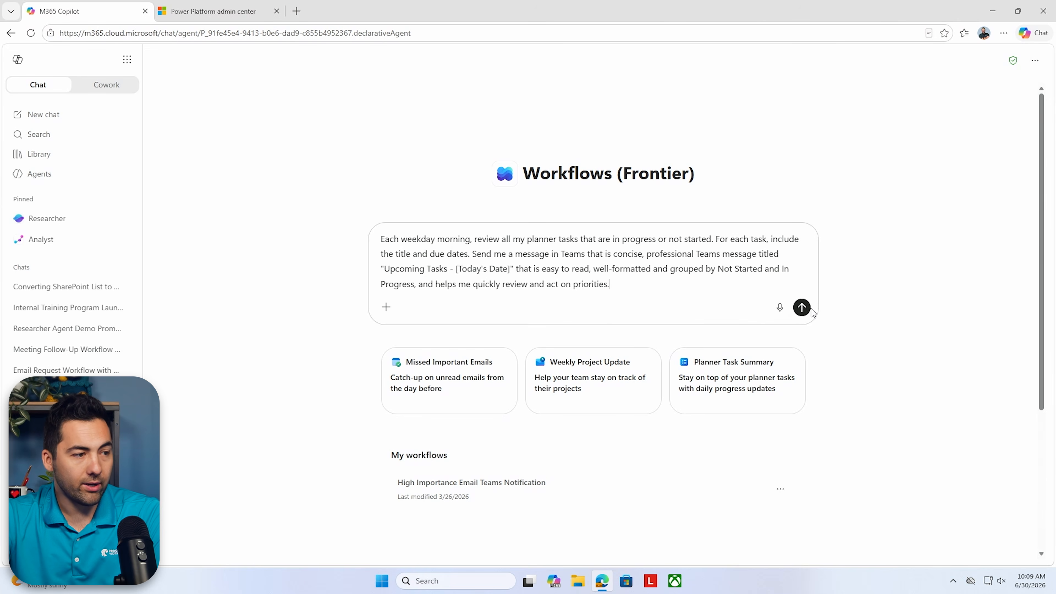
pyautogui.click(801, 308)
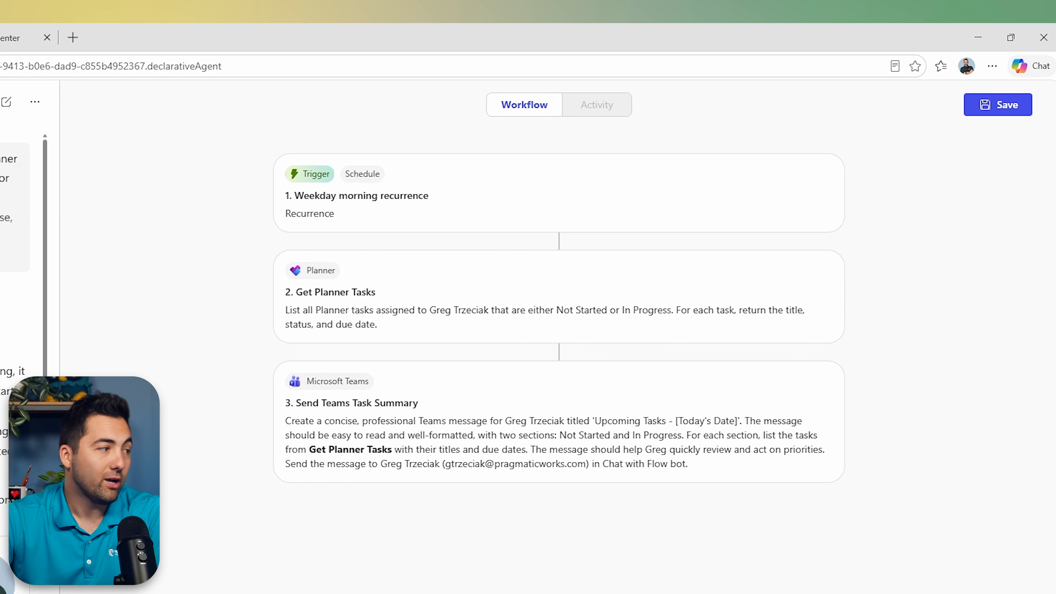
# Step: Review the agent's reasoning steps and its closing summary for the generated weekday planner task workflow
pyautogui.click(370, 271)
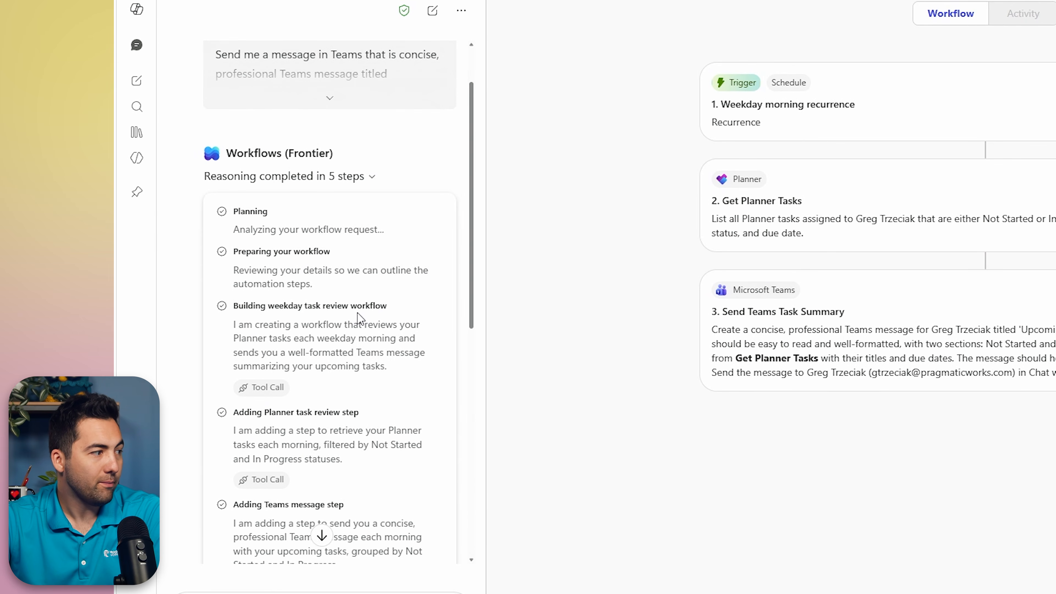
pyautogui.scroll(-2, 345, 316)
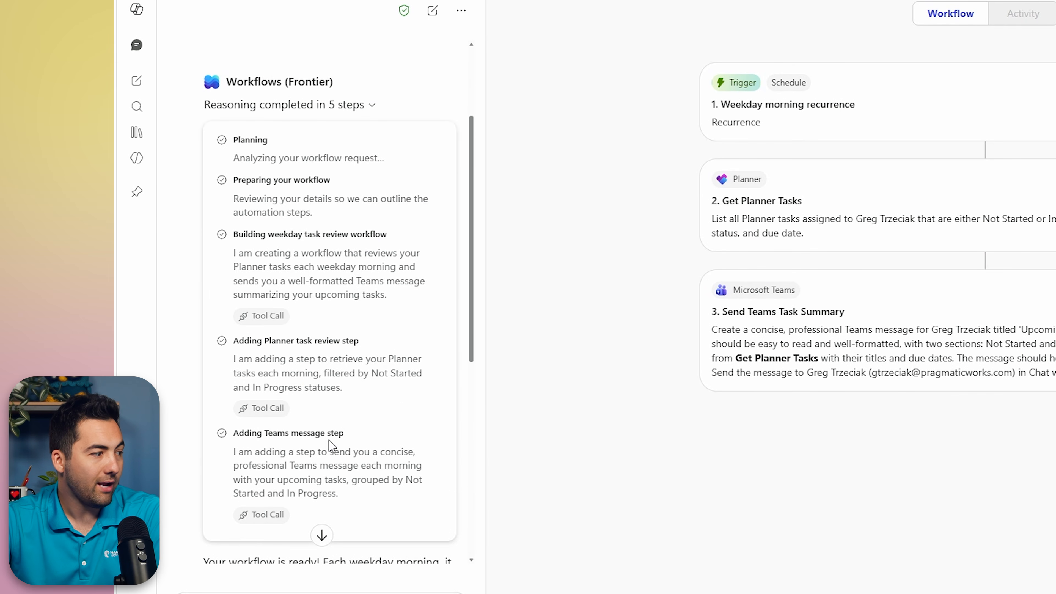
pyautogui.scroll(-2, 331, 445)
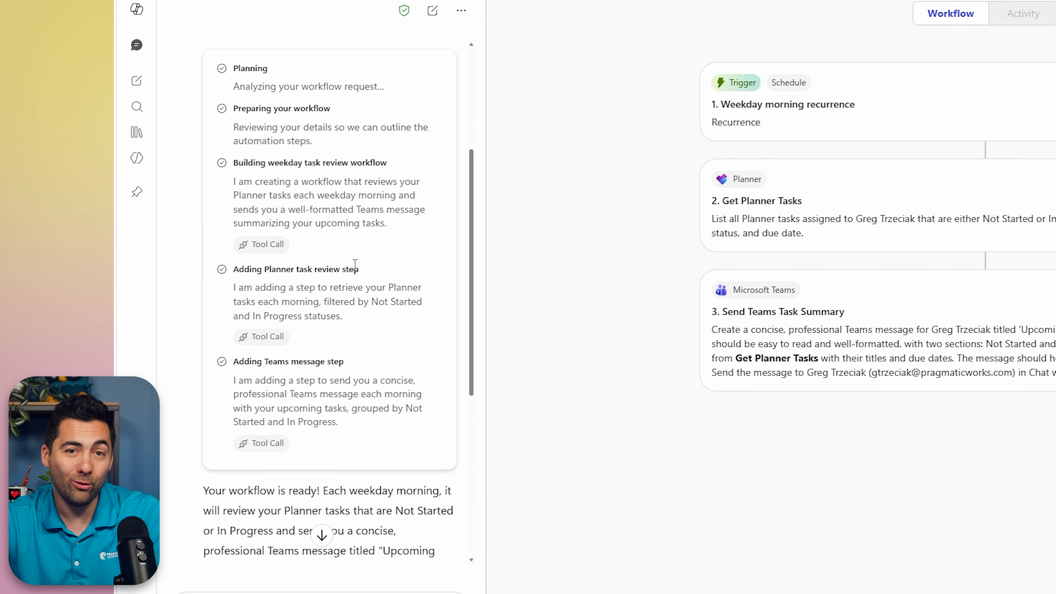
pyautogui.scroll(-6, 355, 264)
pyautogui.scroll(-2, 354, 268)
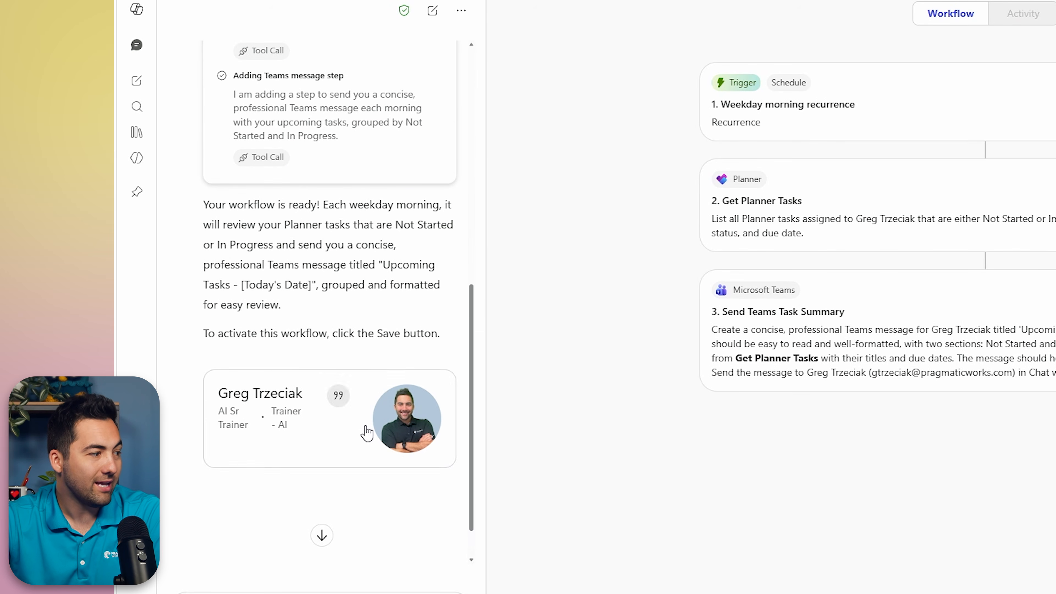
pyautogui.scroll(-1, 365, 431)
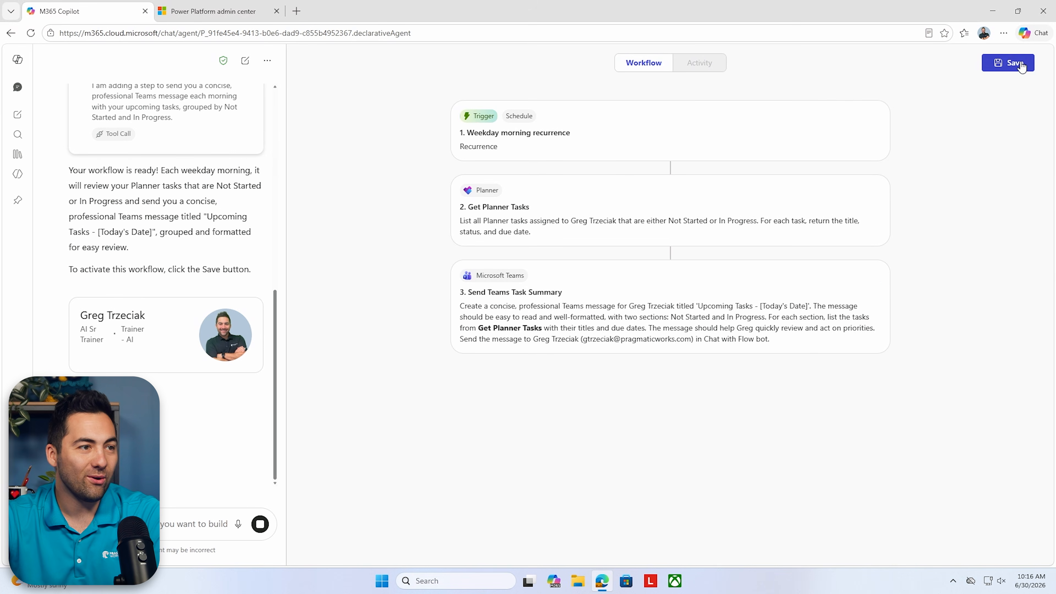
# Step: Save the generated workflow and test it, returning to the workflow from the Teams chat with its message
pyautogui.click(1021, 63)
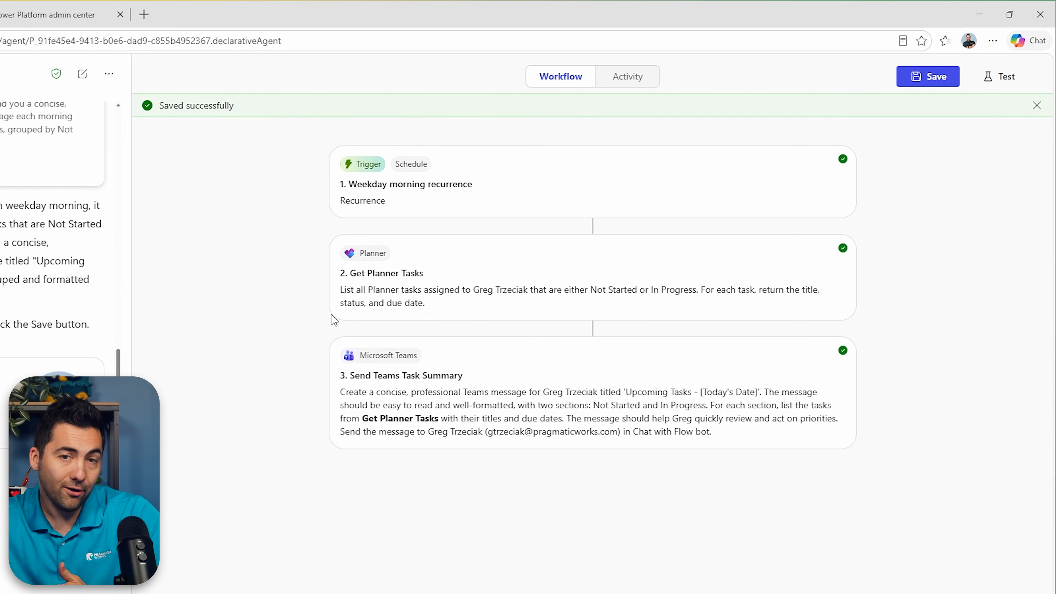
pyautogui.click(998, 87)
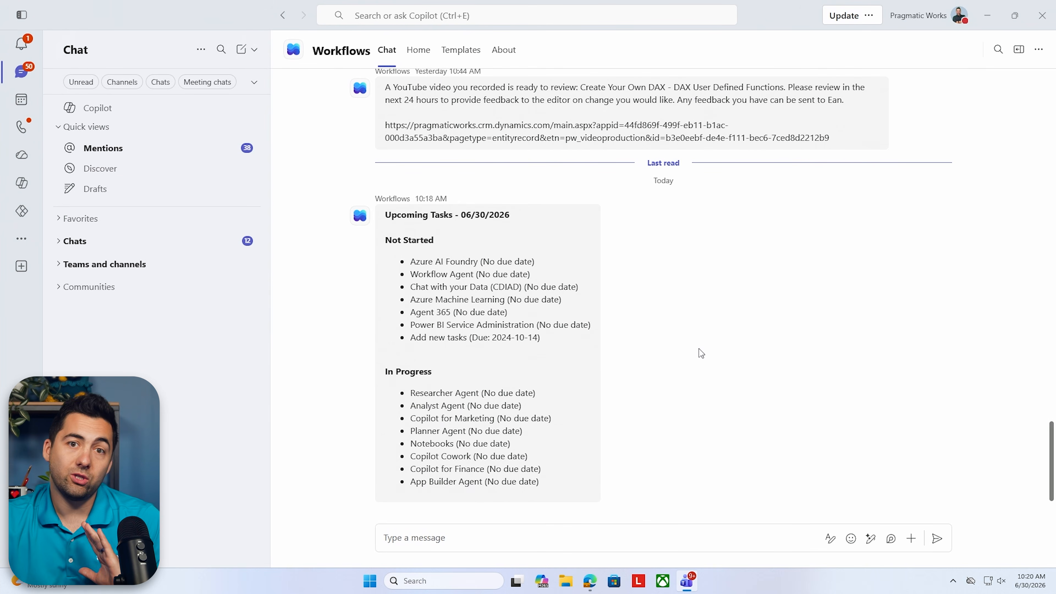
pyautogui.click(990, 20)
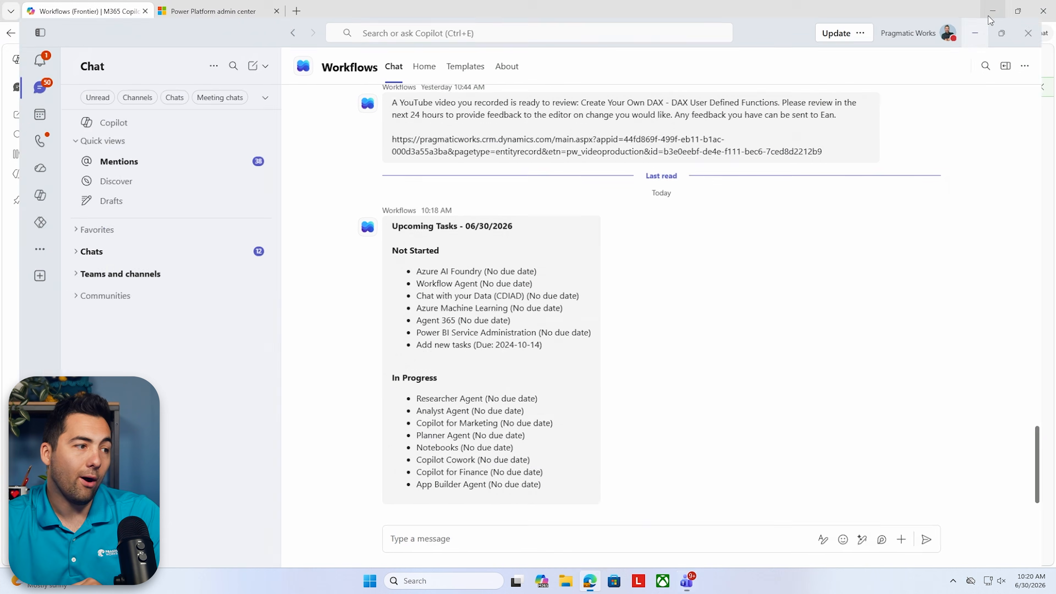
# Step: Reschedule the workflow by asking the agent "let's run every weekday but at 9:00am", and save the updated workflow
pyautogui.click(337, 473)
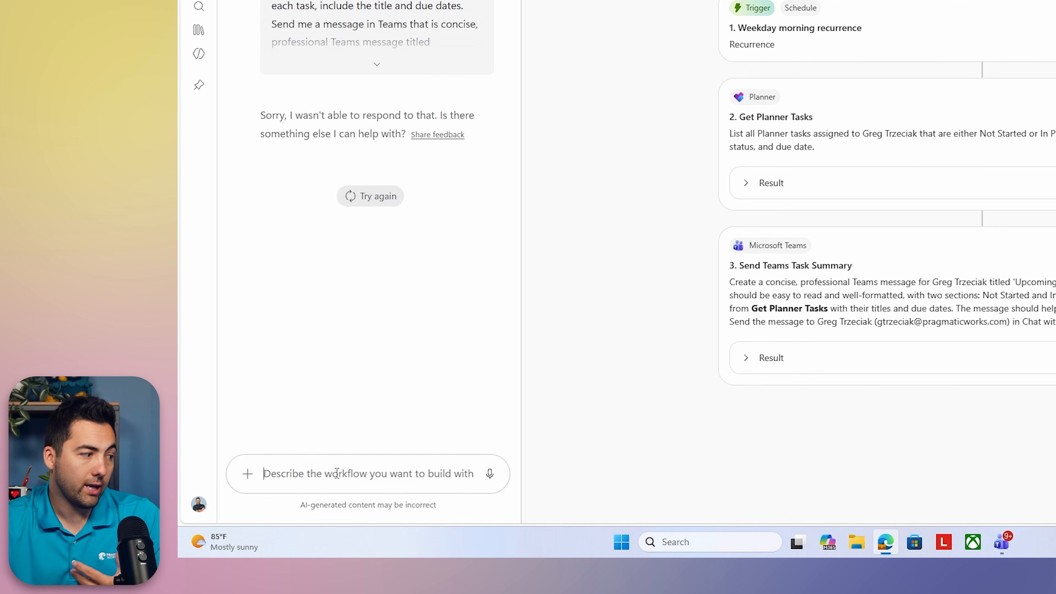
pyautogui.write('let')
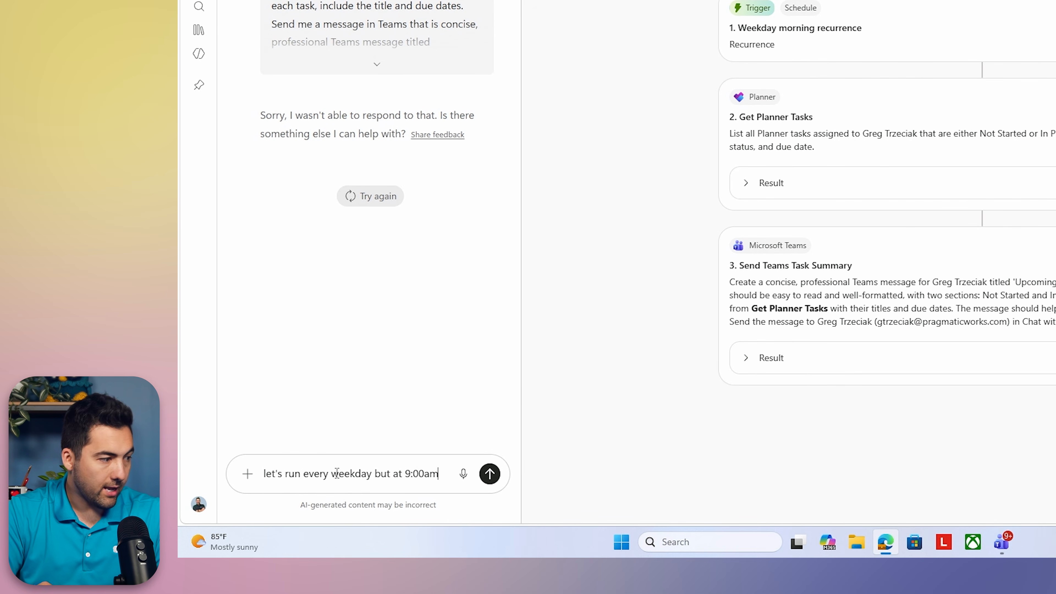
pyautogui.press('Return')
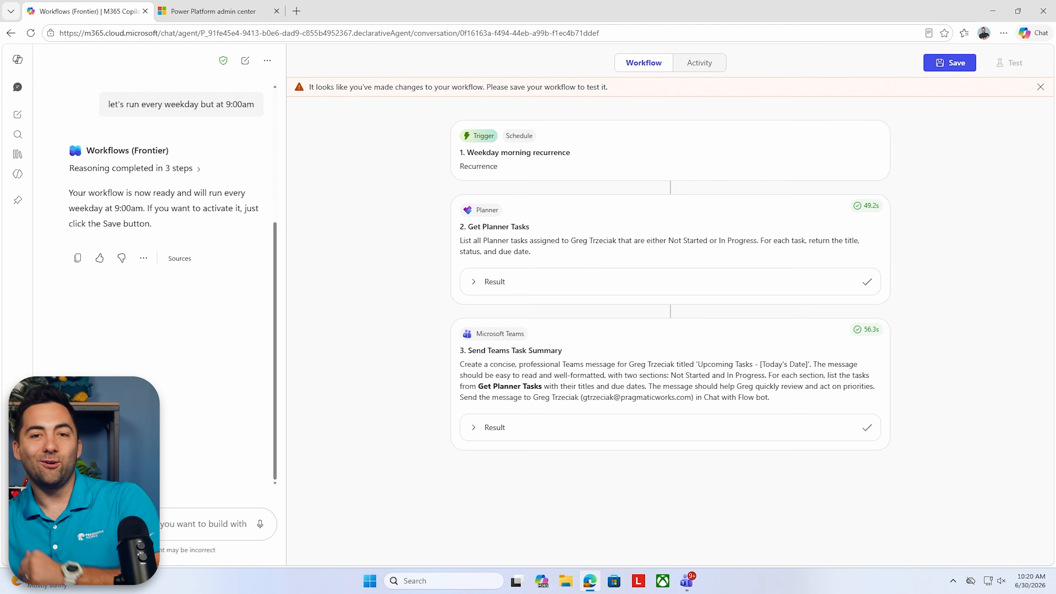
pyautogui.click(955, 66)
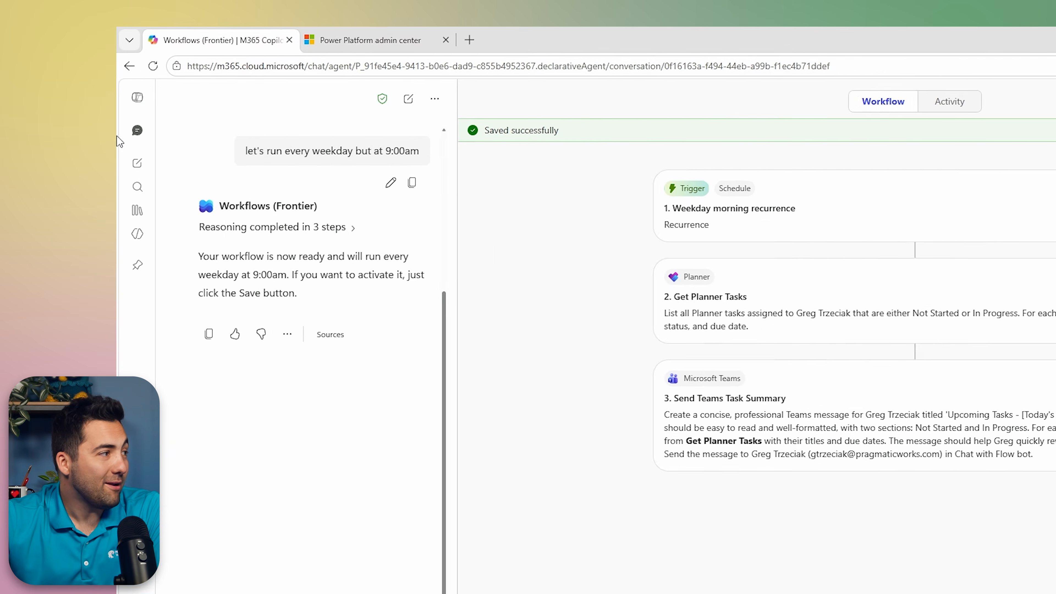
# Step: Reopen the Workflows (Frontier) agent from the Agent Store and check the options of the High Importance Email Teams Notification workflow
pyautogui.click(137, 97)
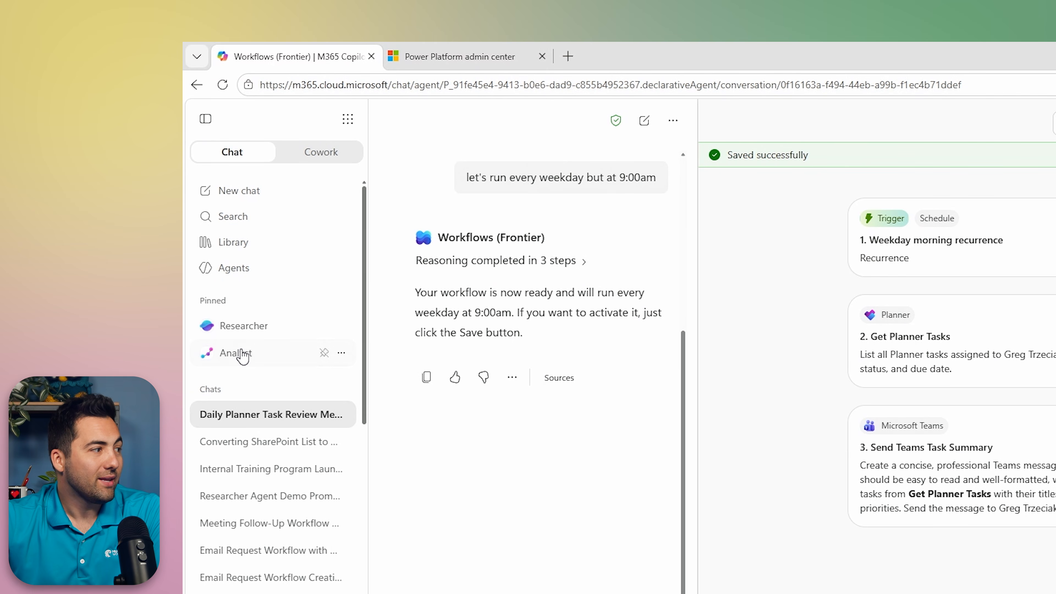
pyautogui.click(244, 269)
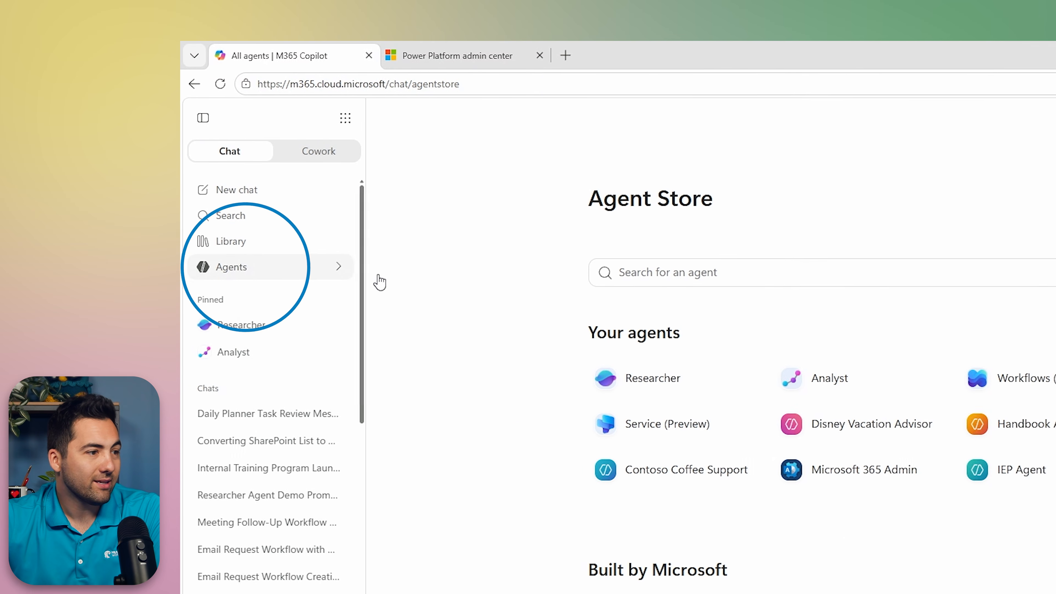
pyautogui.click(1044, 379)
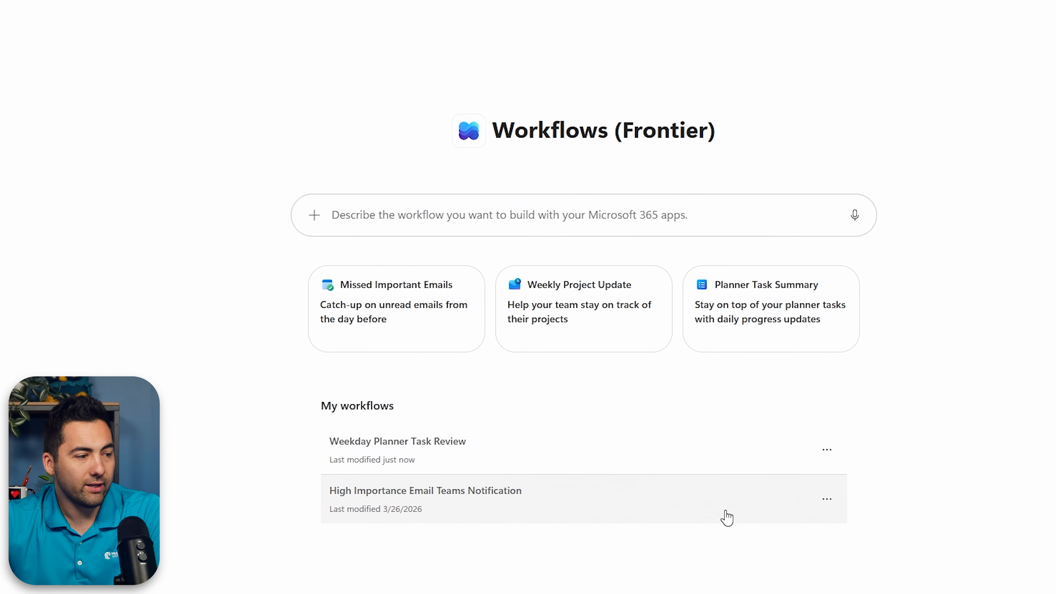
pyautogui.click(827, 498)
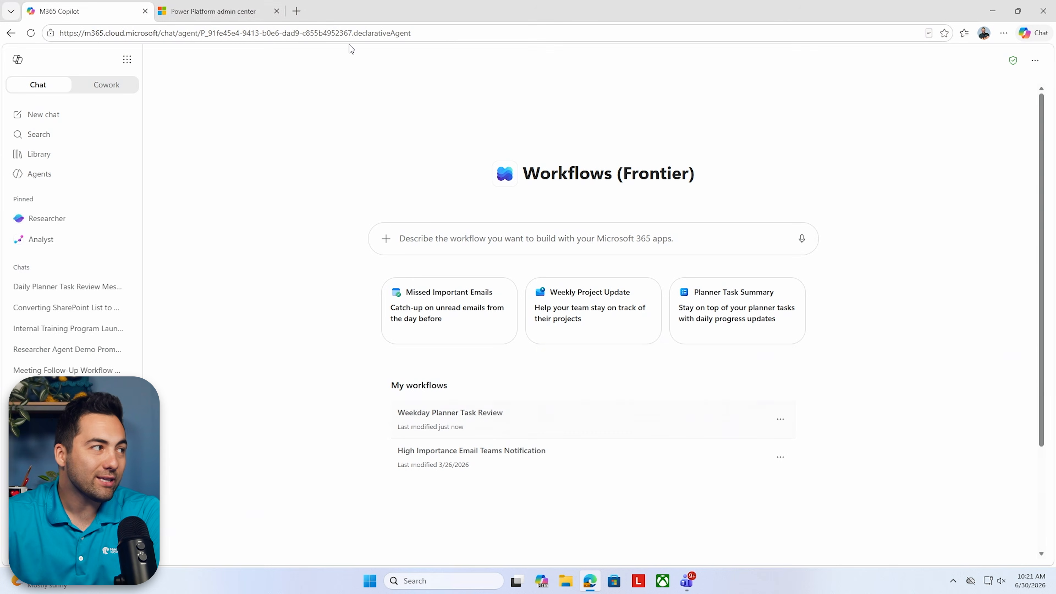
# Step: Switch to the Power Platform admin center, reload the Copilot Studio management page and check the agents list's Owner filter
pyautogui.click(238, 15)
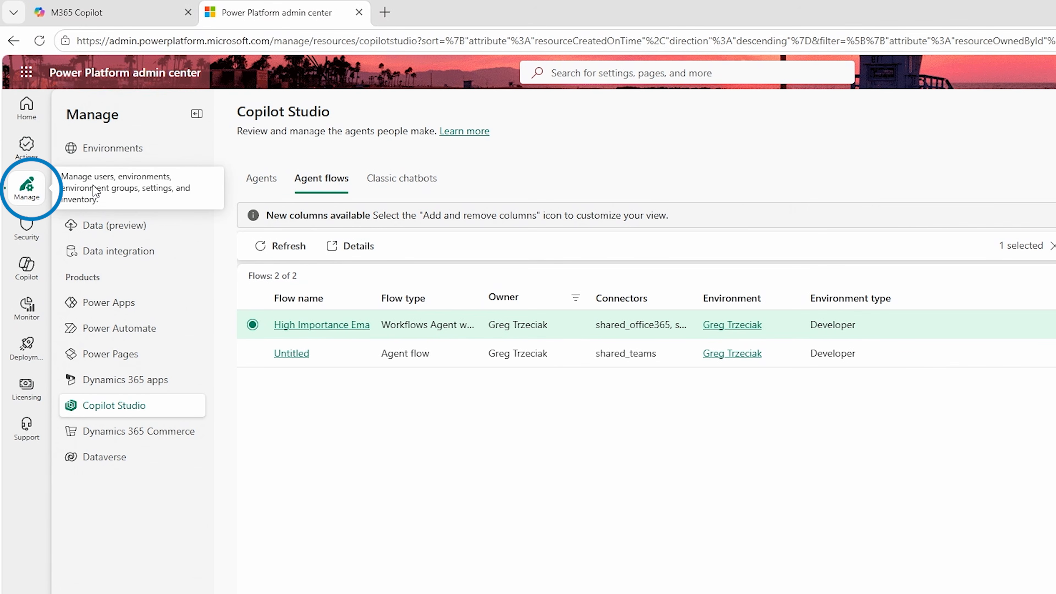
pyautogui.click(126, 417)
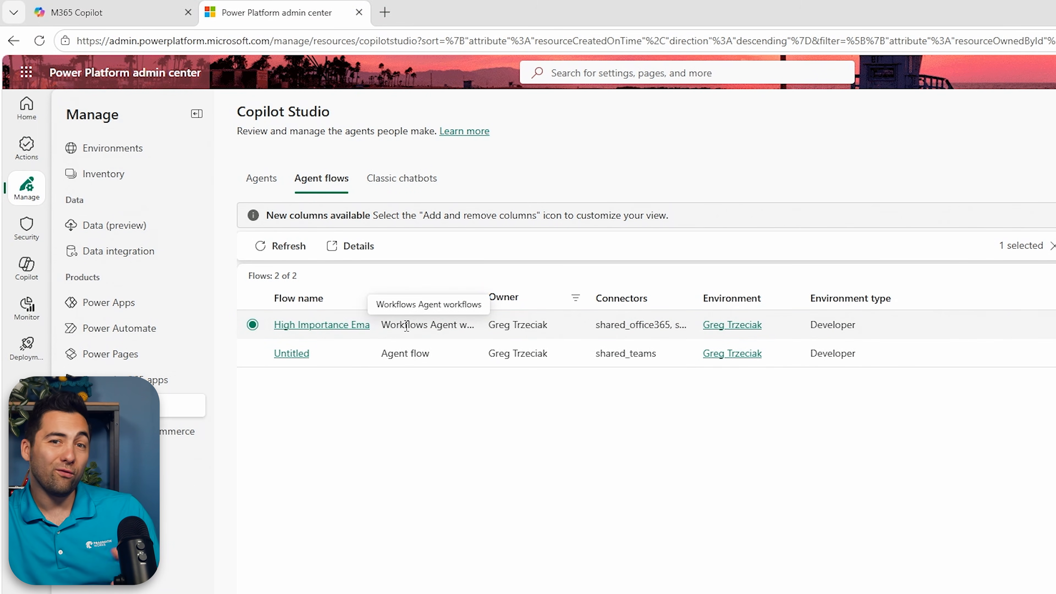
pyautogui.click(40, 41)
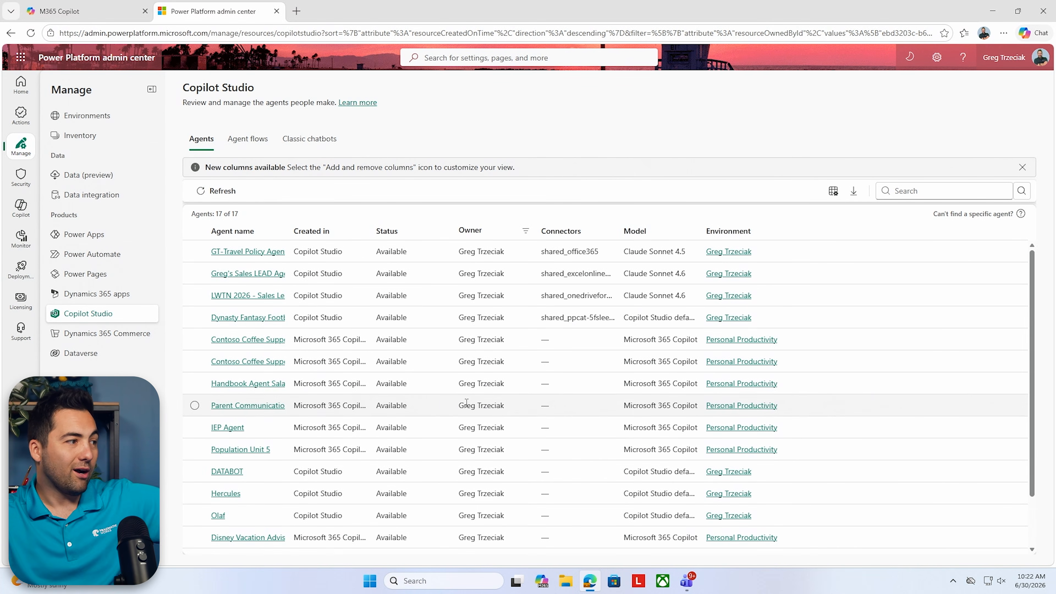
pyautogui.click(524, 231)
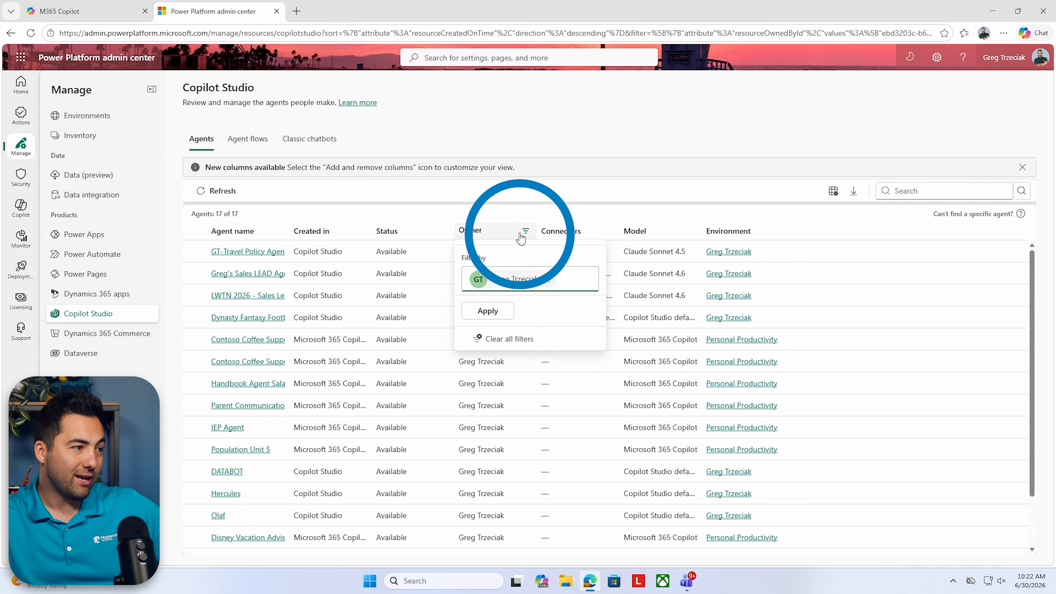
pyautogui.click(544, 217)
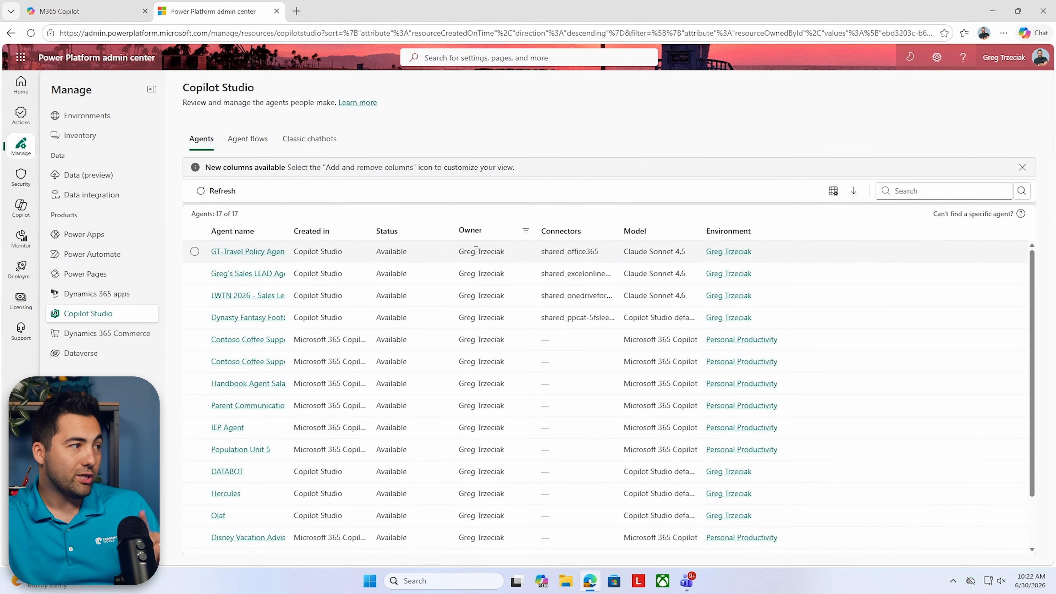
# Step: Open the details of the Weekday Planner Task Review agent flow and view its connectors and usage
pyautogui.click(249, 141)
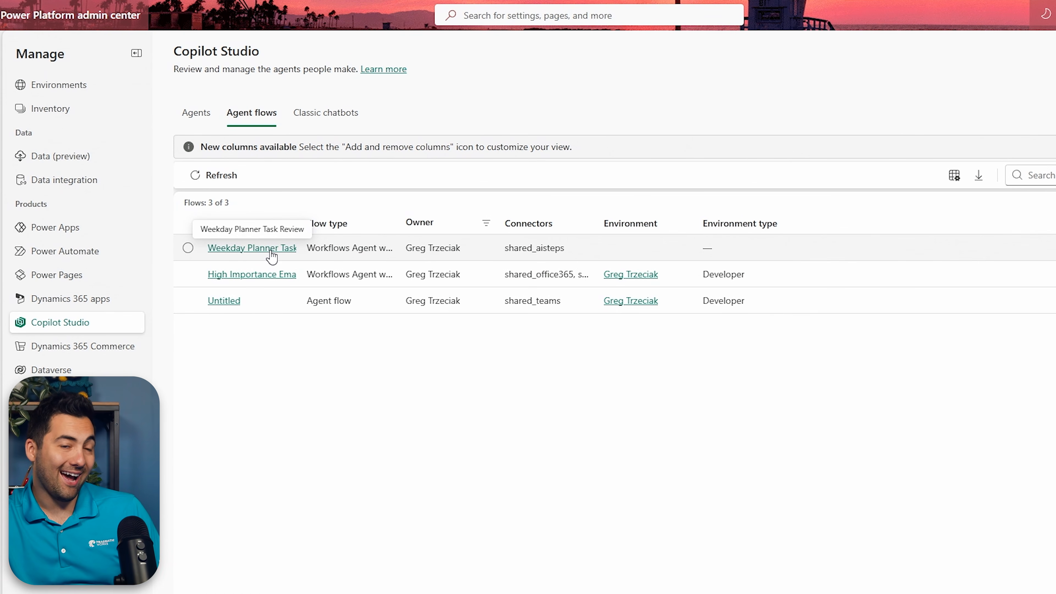
pyautogui.click(271, 249)
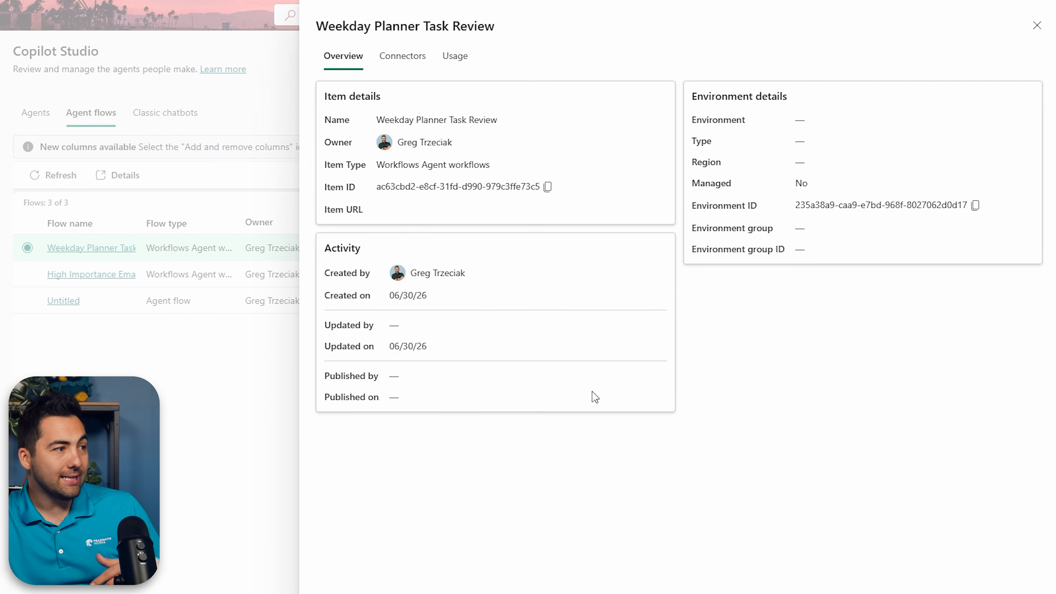
pyautogui.click(402, 61)
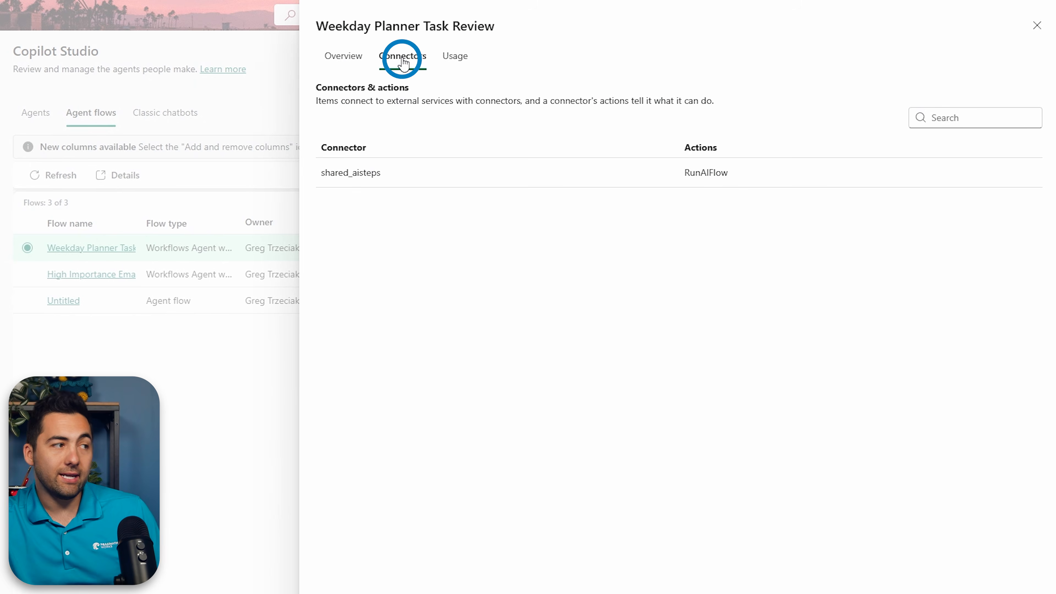
pyautogui.click(442, 62)
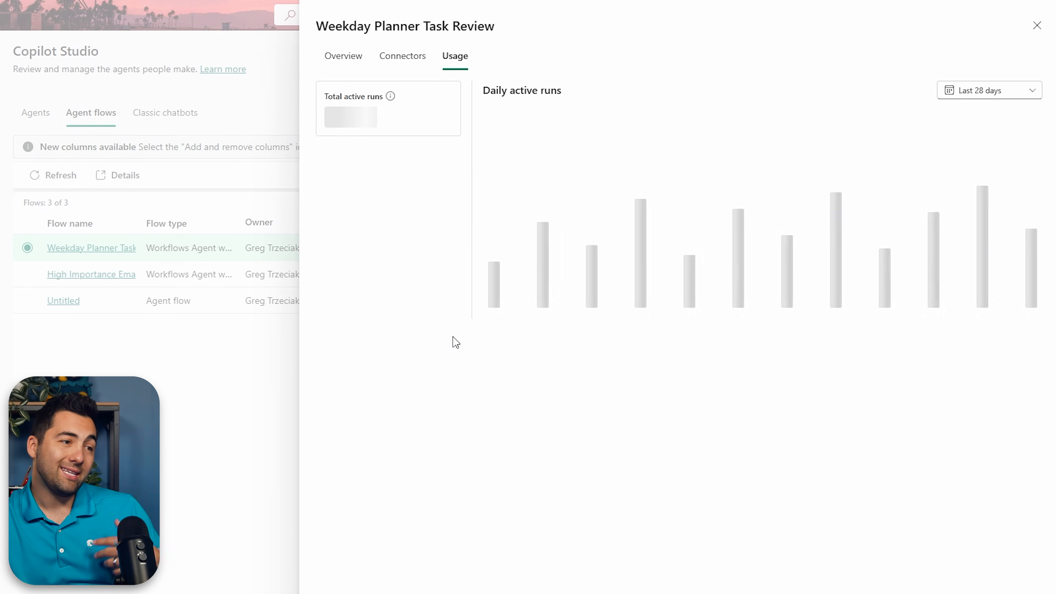